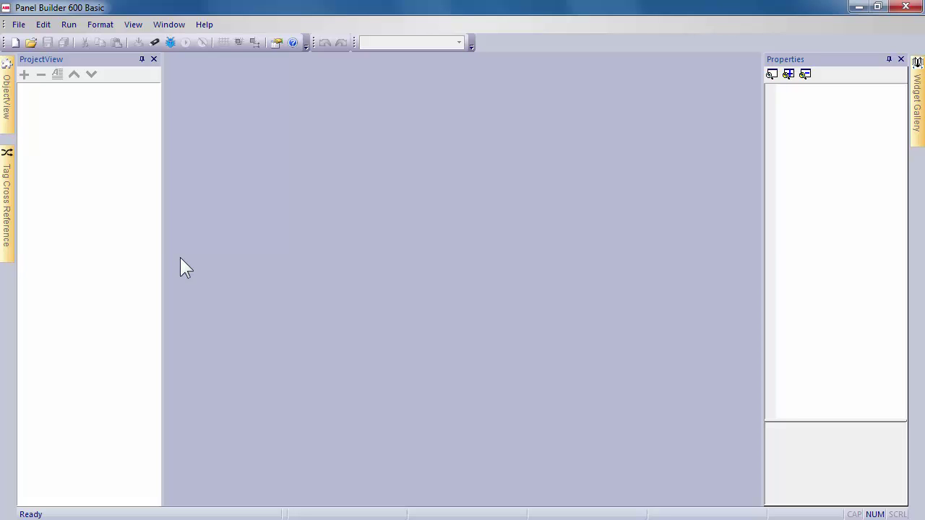
Step: Create a new project from the File menu, replacing the default name with First_Project
{"action": "left_click", "coordinate": [19, 24]}
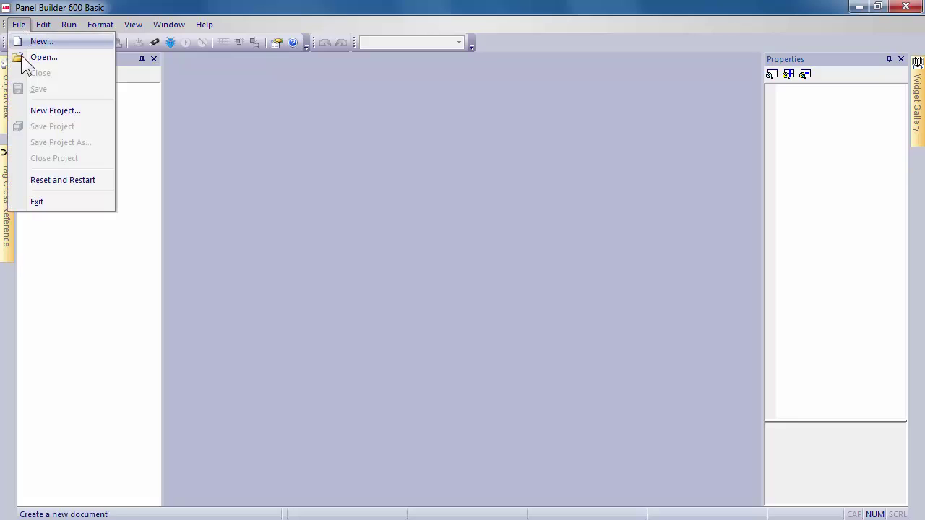
{"action": "left_click", "coordinate": [96, 123]}
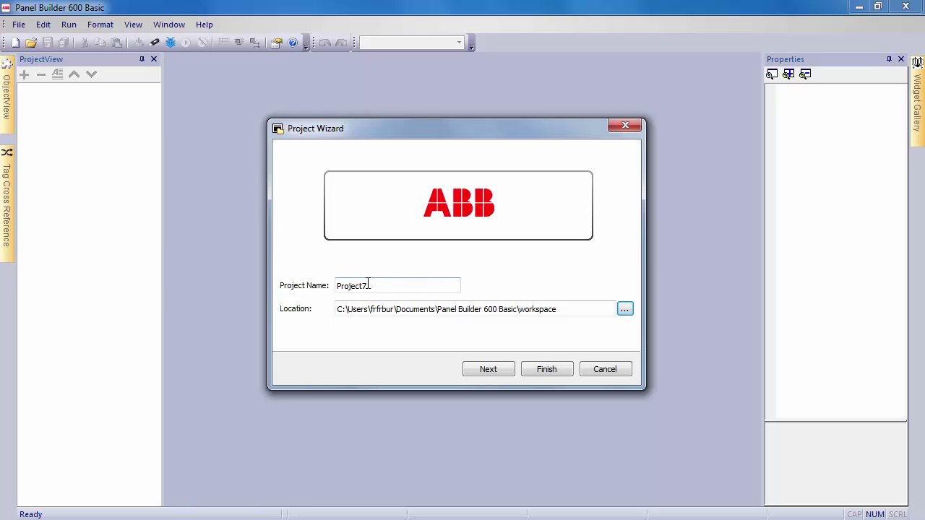
{"action": "left_click_drag", "start_coordinate": [367, 285], "coordinate": [337, 289]}
{"action": "type", "text": "F"}
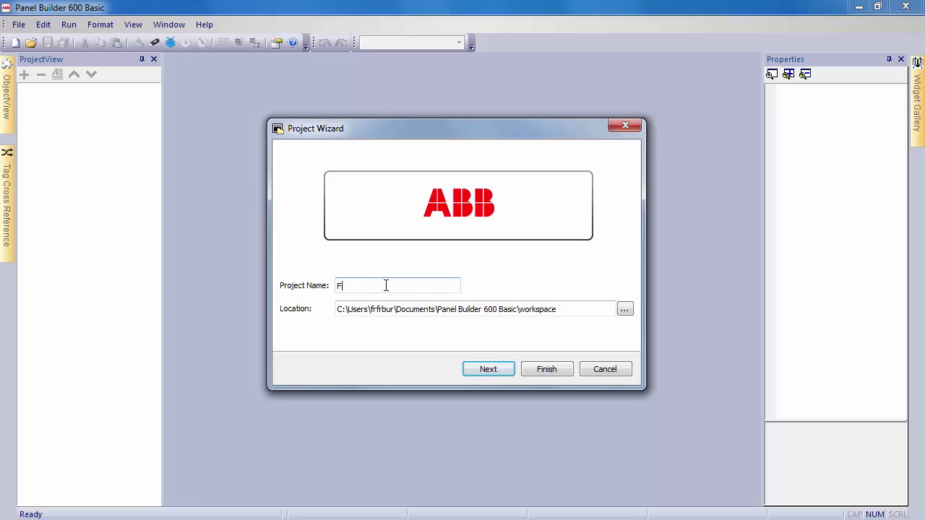
{"action": "type", "text": "irst_Project"}
Step: Advance to device selection and choose the CP607 panel (800x480, UN60_LinuxOE)
{"action": "left_click", "coordinate": [508, 377]}
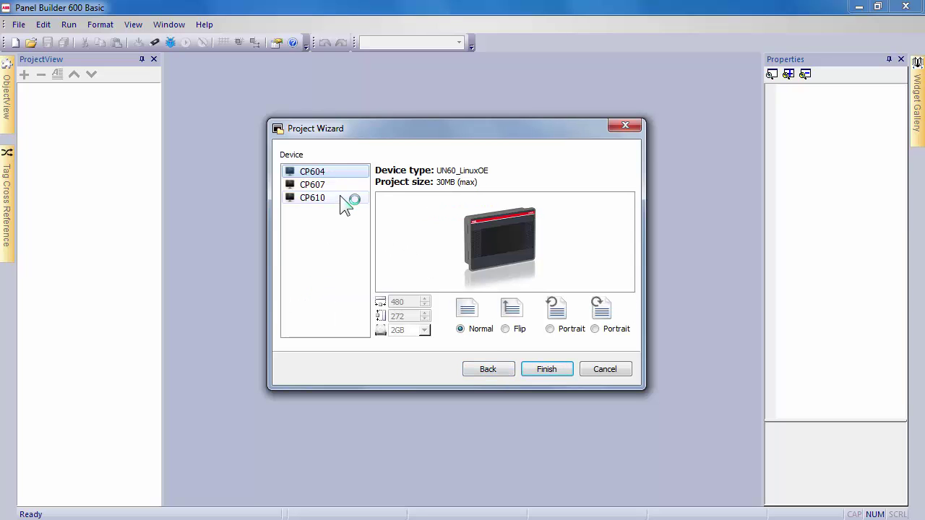
{"action": "left_click", "coordinate": [339, 186]}
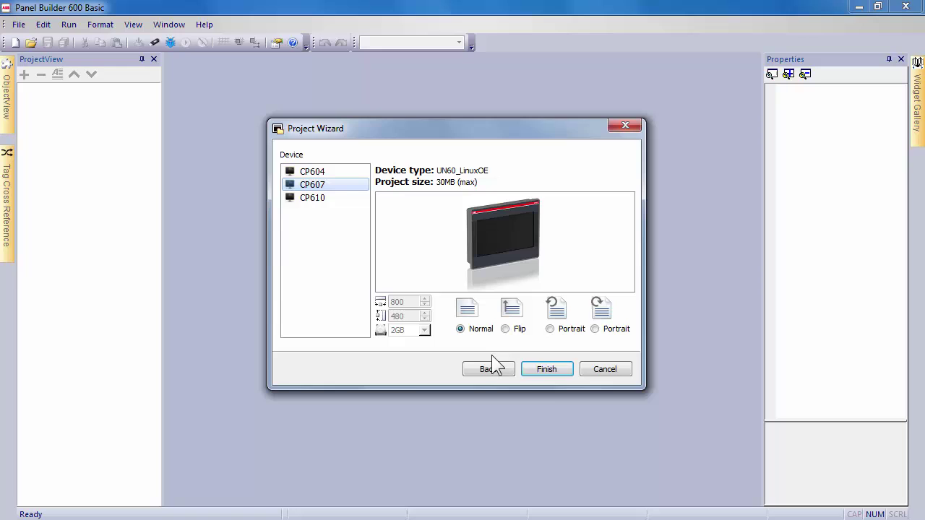
Step: Finish the wizard and set the Page1 view zoom to 75%
{"action": "left_click", "coordinate": [553, 369]}
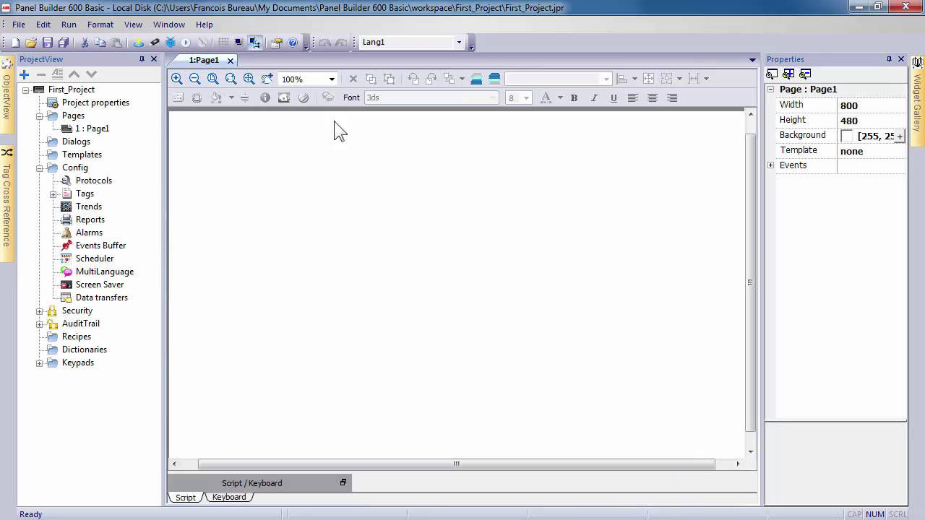
{"action": "left_click", "coordinate": [332, 79]}
{"action": "left_click", "coordinate": [319, 115]}
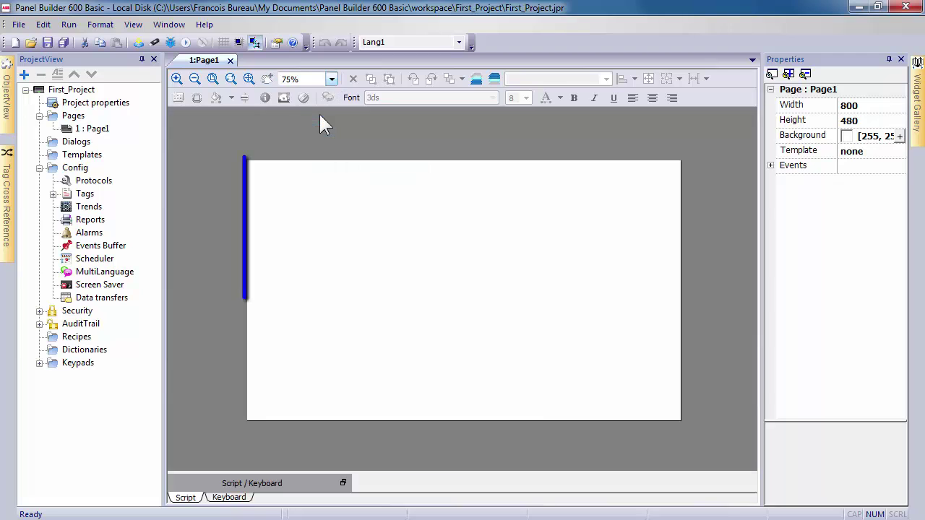
Step: In the Config > Protocols editor, add a protocol row with PLC set to Variables
{"action": "left_click", "coordinate": [87, 182]}
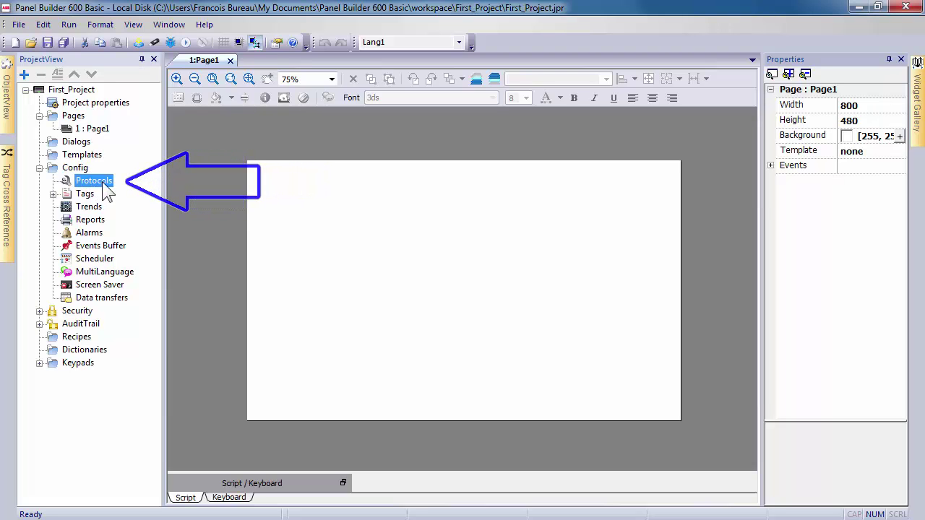
{"action": "double_click", "coordinate": [106, 190]}
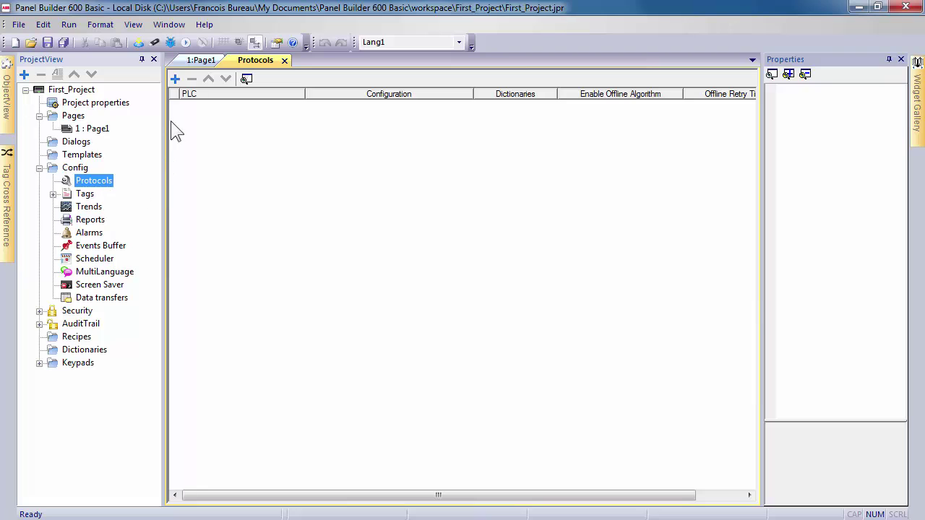
{"action": "left_click", "coordinate": [174, 78]}
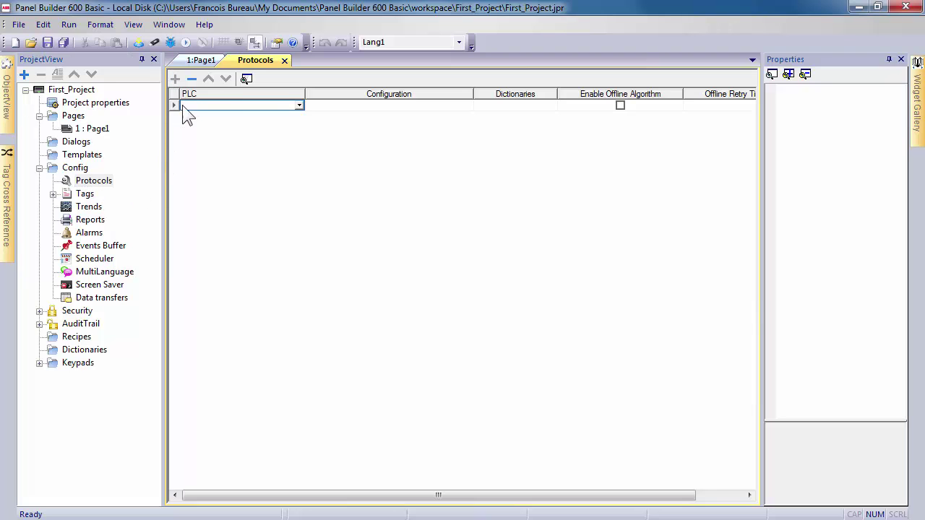
{"action": "left_click", "coordinate": [299, 107]}
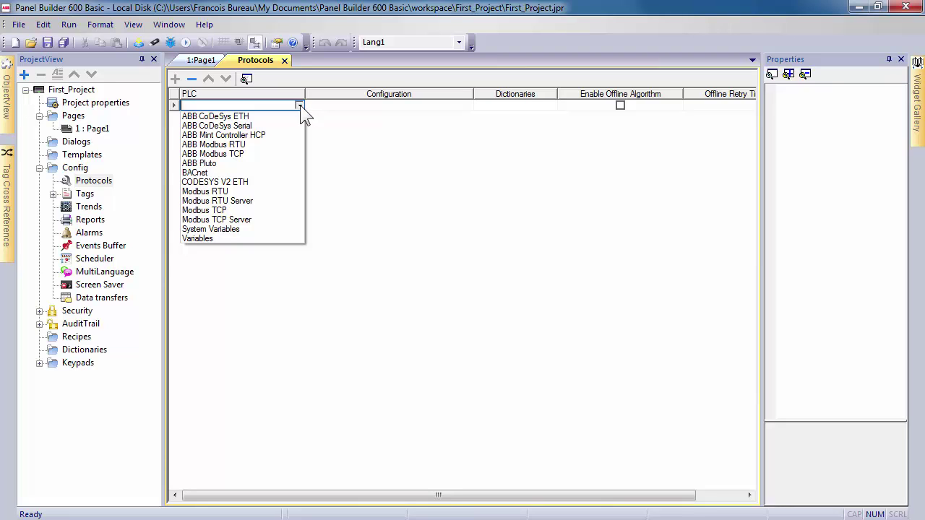
{"action": "left_click", "coordinate": [245, 238]}
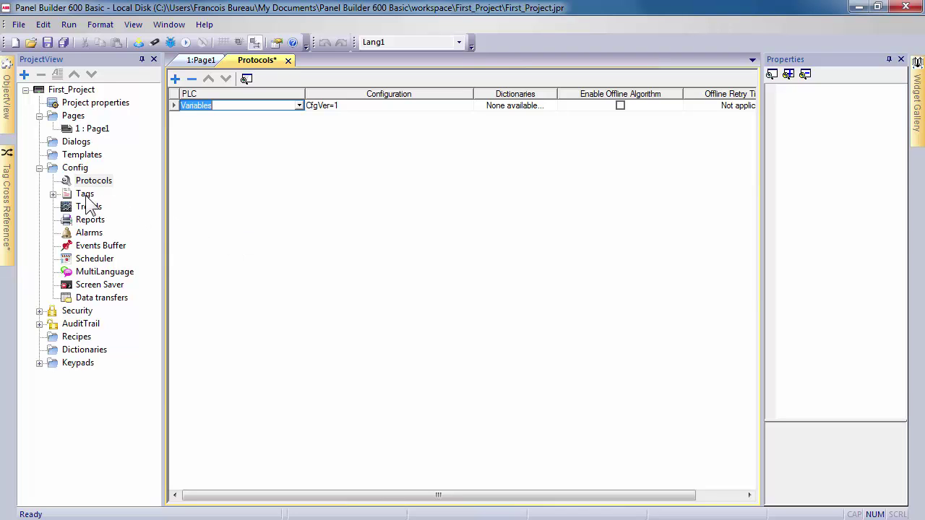
Step: In the Tags editor, add Tag1, Tag2 and Tag3 with the default boolean type
{"action": "double_click", "coordinate": [85, 195]}
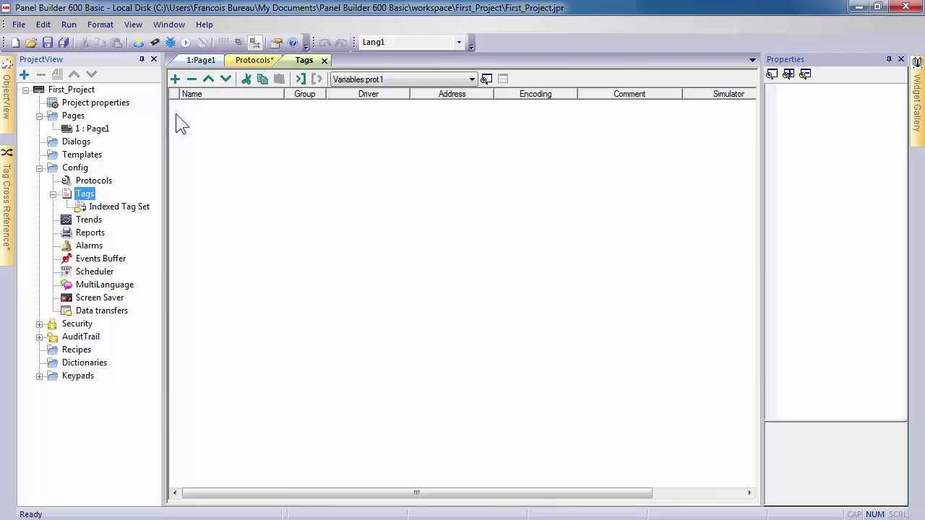
{"action": "left_click", "coordinate": [175, 78]}
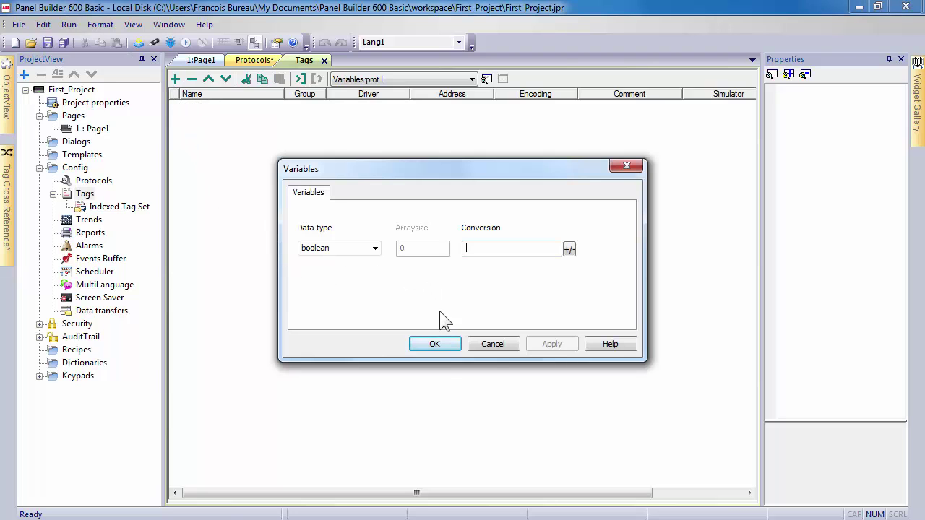
{"action": "left_click", "coordinate": [433, 343]}
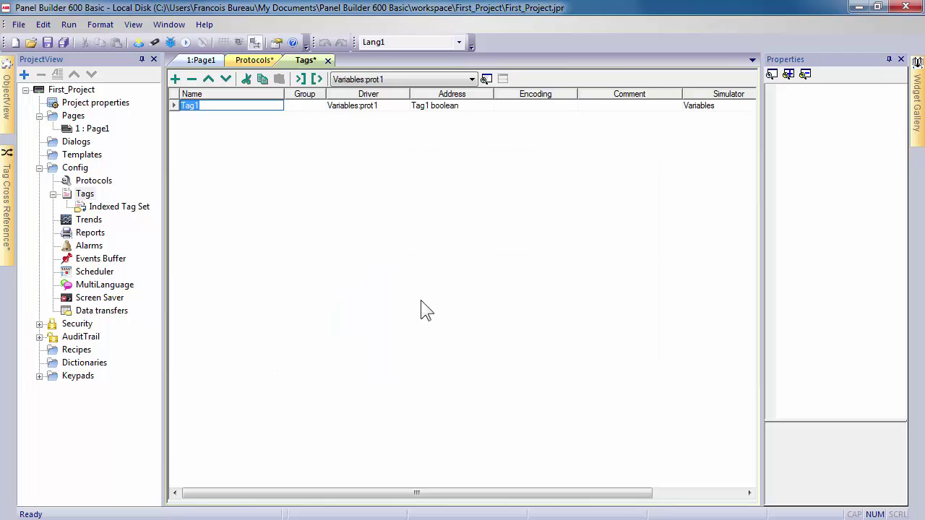
{"action": "left_click", "coordinate": [174, 81]}
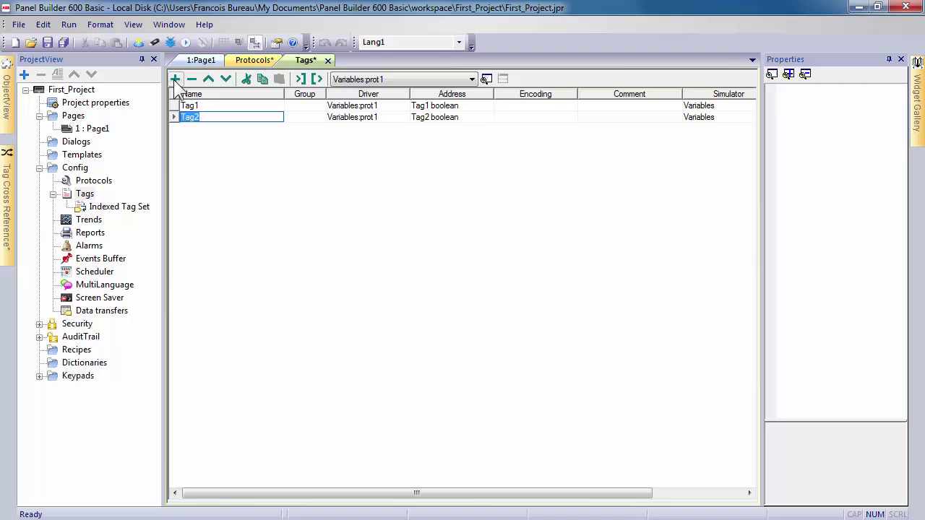
{"action": "left_click", "coordinate": [175, 80]}
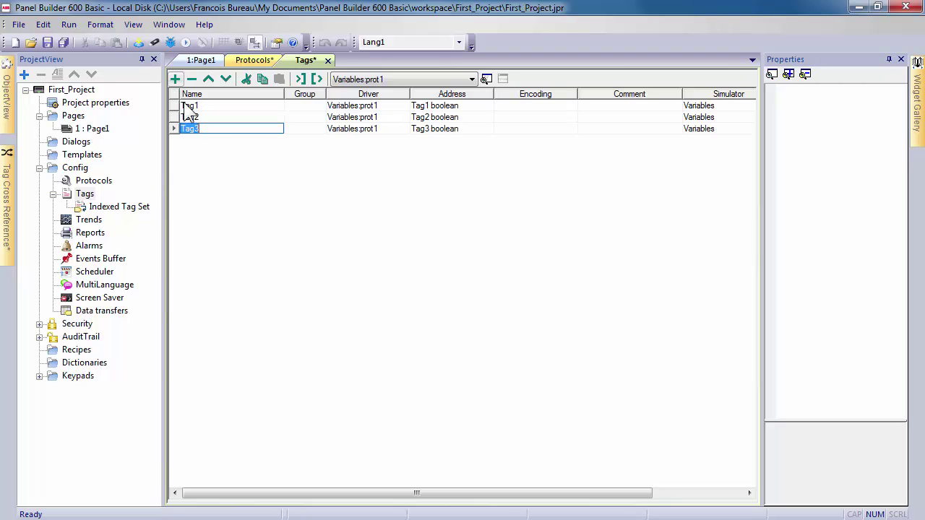
Step: Change Tag3's data type to int
{"action": "double_click", "coordinate": [487, 128]}
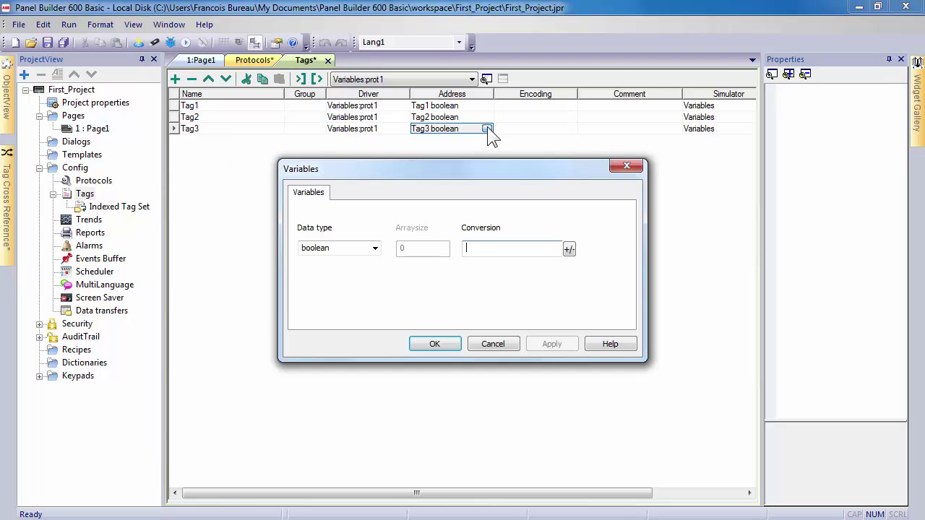
{"action": "left_click", "coordinate": [375, 248]}
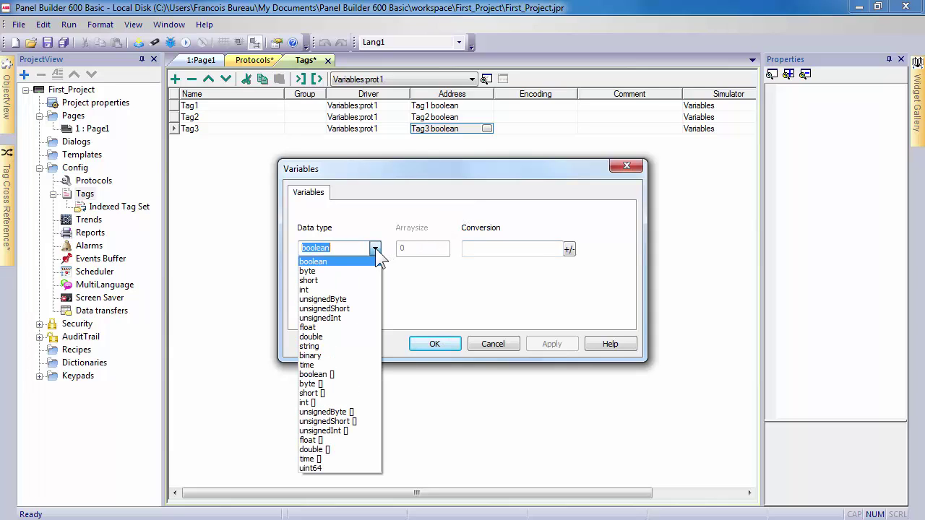
{"action": "left_click", "coordinate": [330, 289]}
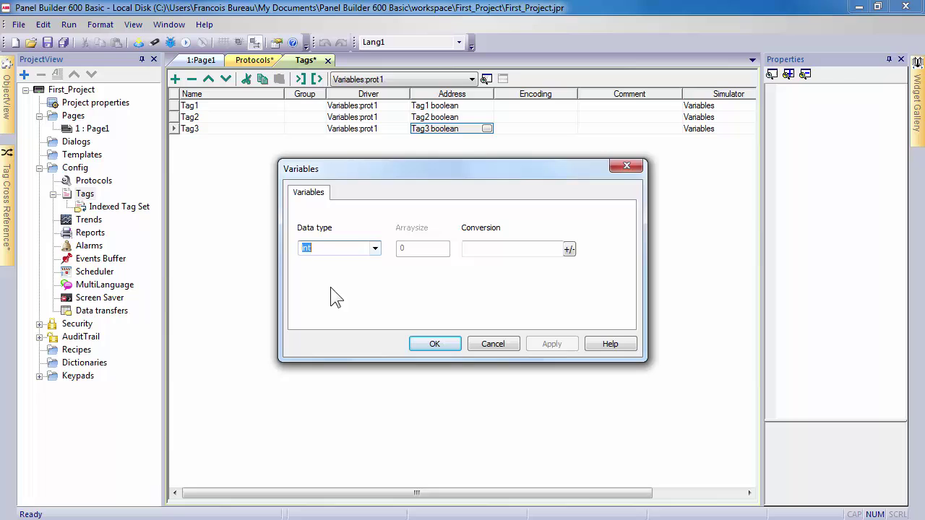
{"action": "left_click", "coordinate": [436, 344]}
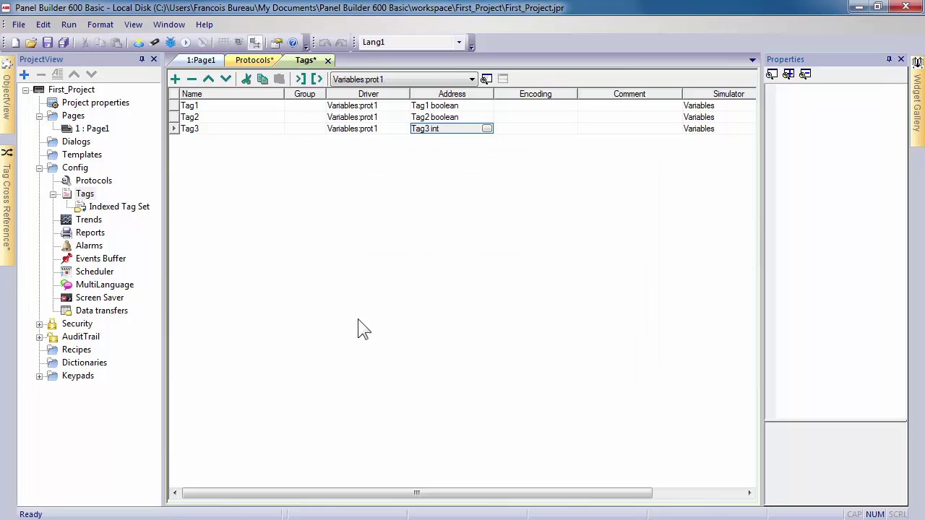
Step: Open 1 : Page1 for editing and show the Widget Gallery's Buttons - Standard set
{"action": "left_click", "coordinate": [103, 132]}
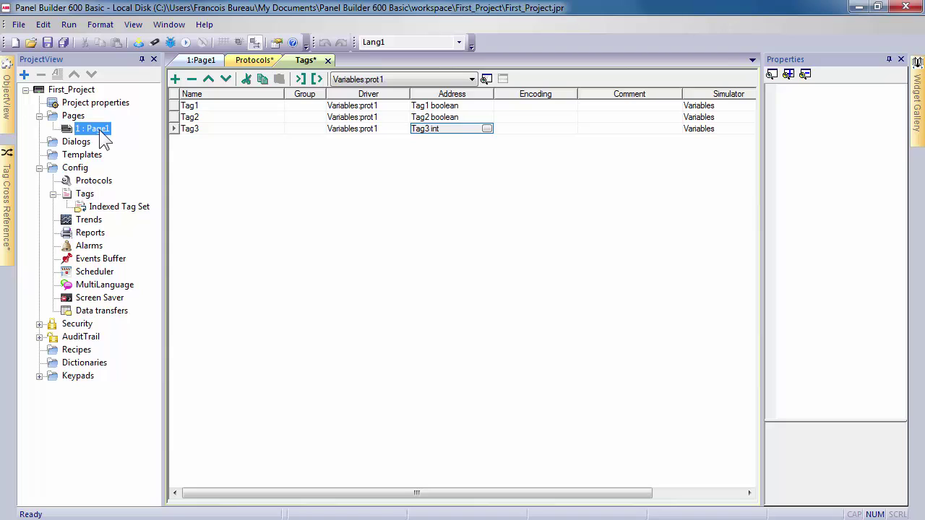
{"action": "double_click", "coordinate": [100, 133]}
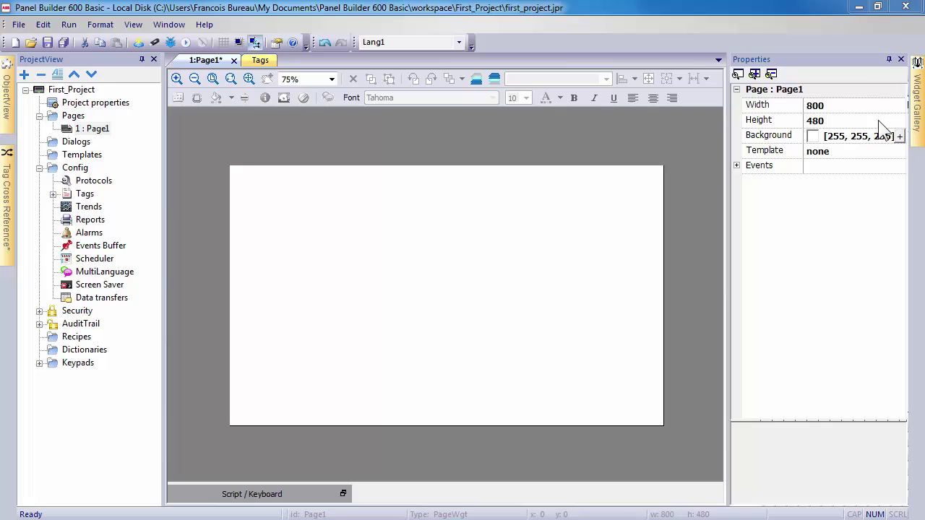
{"action": "left_click", "coordinate": [919, 110]}
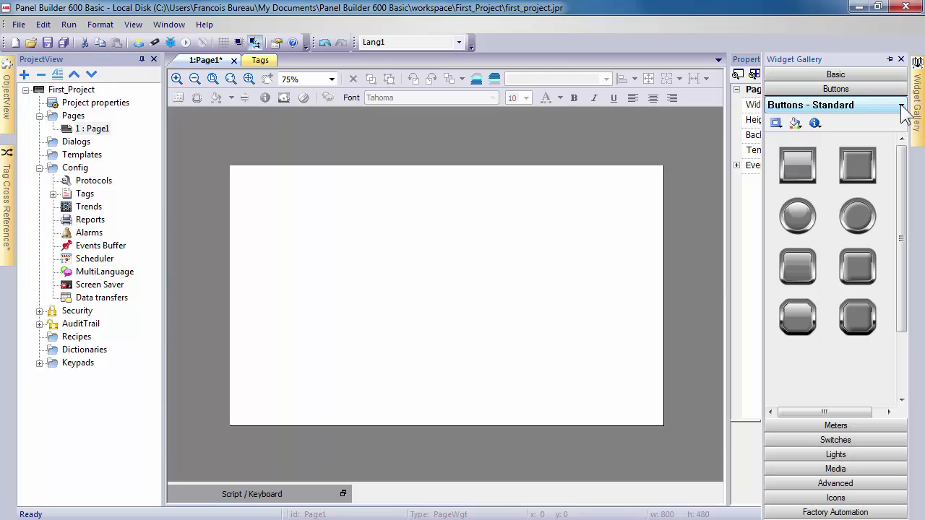
Step: Place a green Buttons - Keyboard button at Page1's upper left and label it START
{"action": "left_click", "coordinate": [901, 105]}
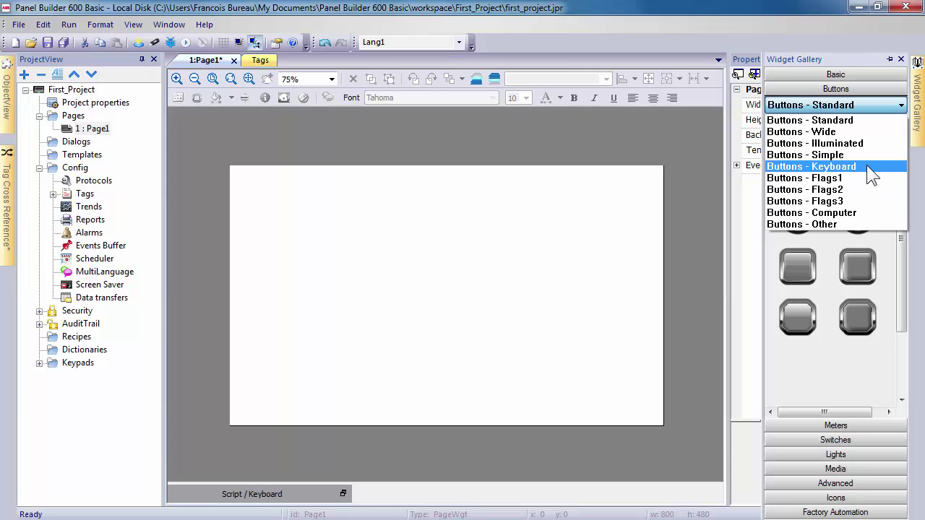
{"action": "left_click", "coordinate": [868, 166]}
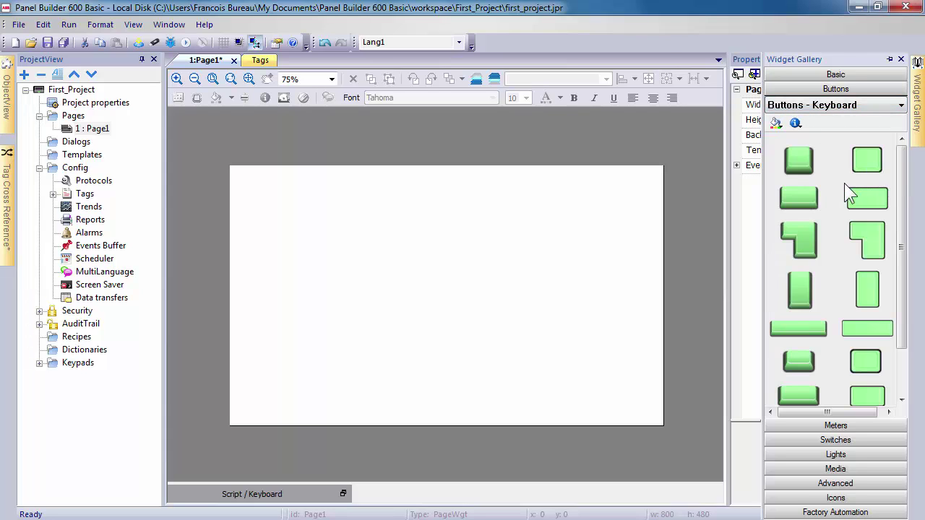
{"action": "left_click_drag", "start_coordinate": [804, 204], "coordinate": [336, 221]}
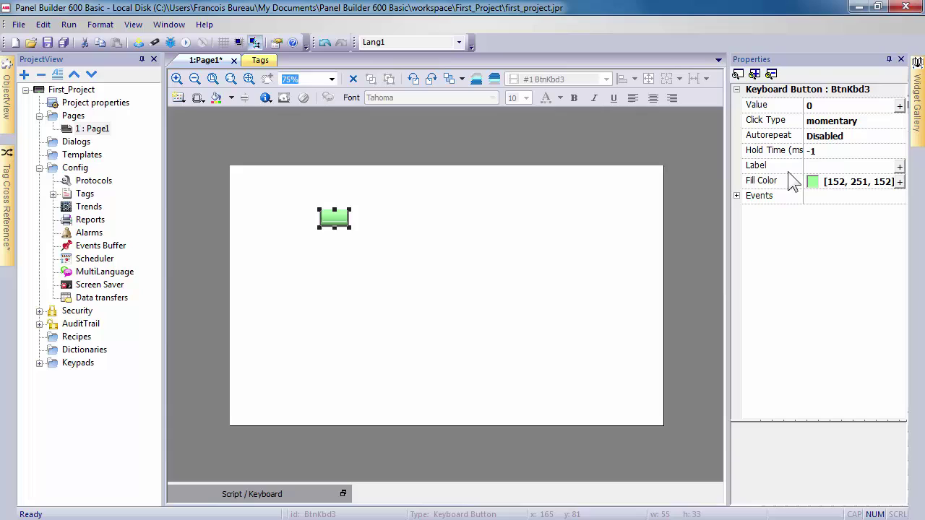
{"action": "left_click", "coordinate": [817, 167]}
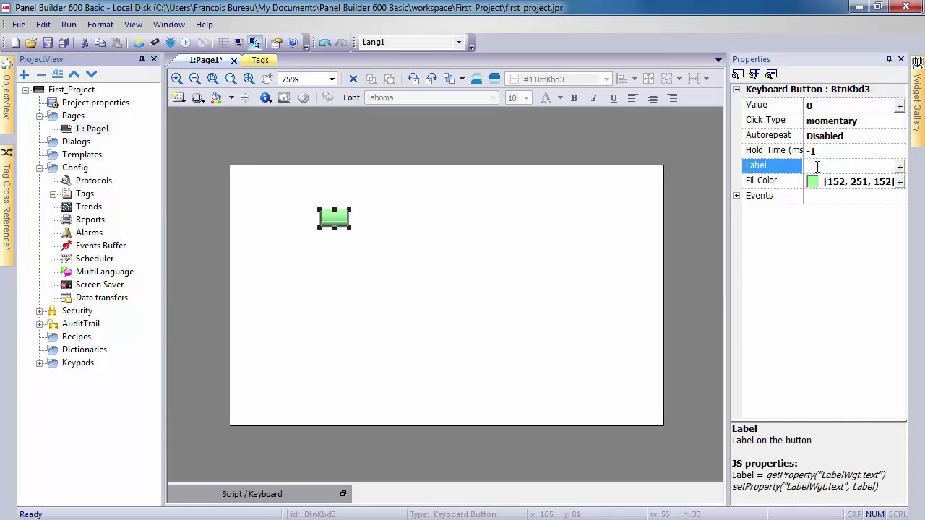
{"action": "type", "text": "START"}
Step: Select Tag1 in the Keyboard Button.value dialog to bind the START button, read/write
{"action": "left_click", "coordinate": [899, 107]}
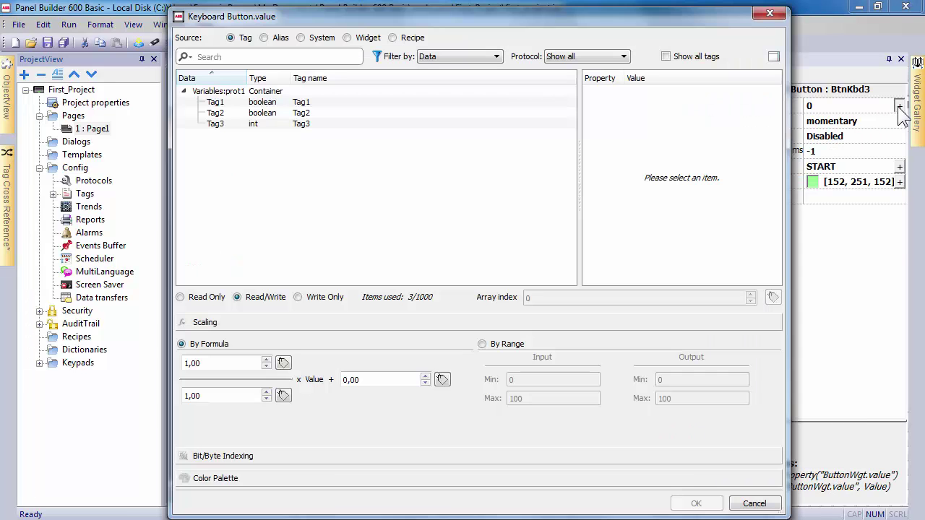
{"action": "left_click", "coordinate": [323, 102]}
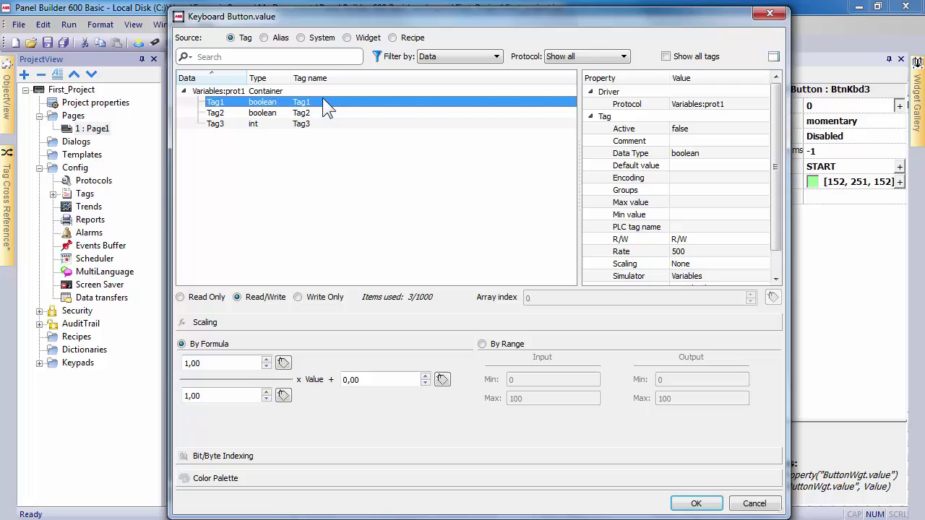
{"action": "left_click", "coordinate": [696, 504]}
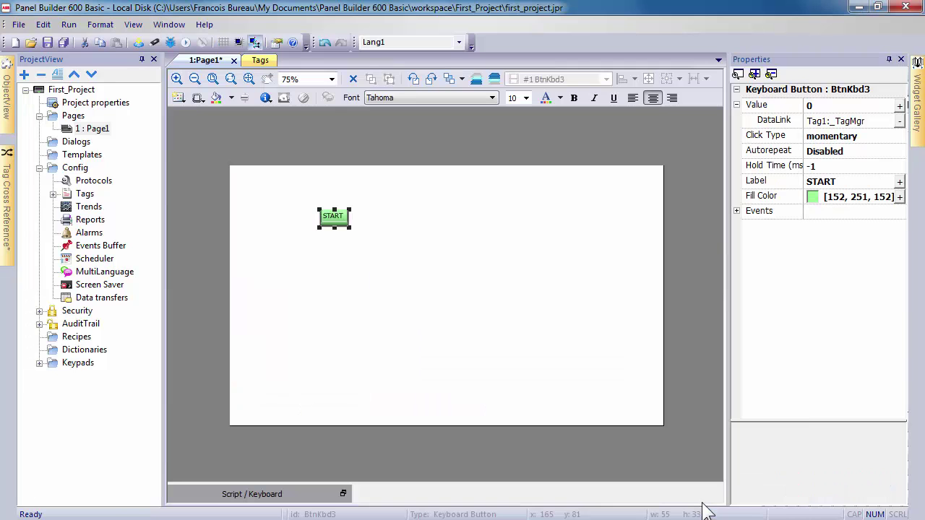
Step: Place a round Lights - Standard light next to START and bind its value to Tag1
{"action": "left_click", "coordinate": [919, 131]}
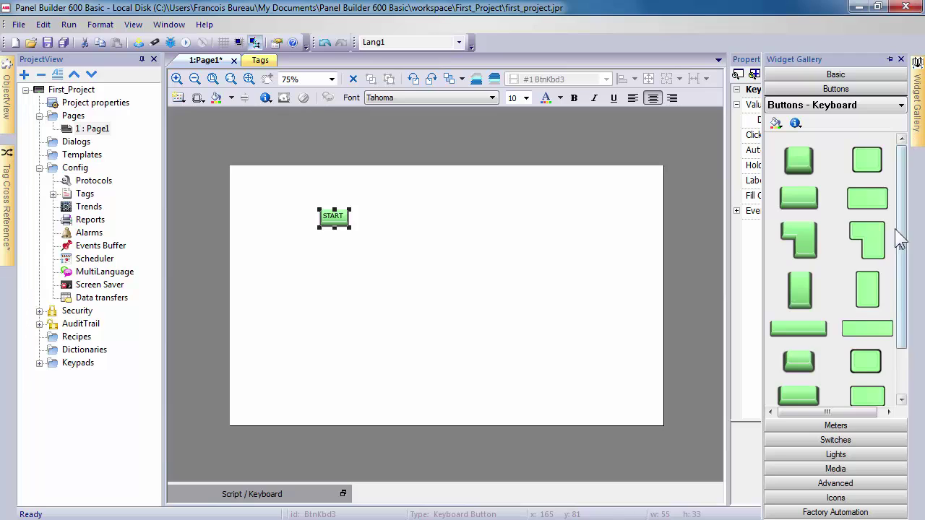
{"action": "left_click", "coordinate": [836, 457]}
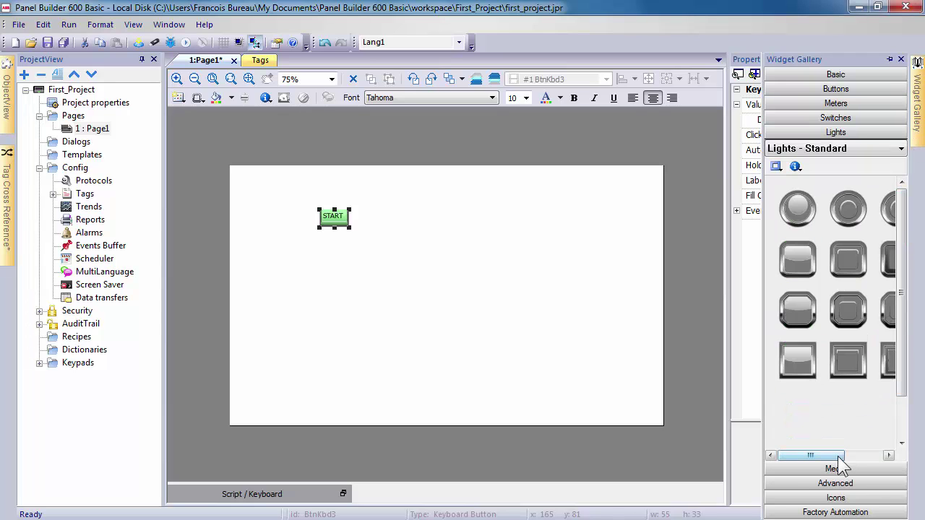
{"action": "left_click_drag", "start_coordinate": [799, 210], "coordinate": [387, 212]}
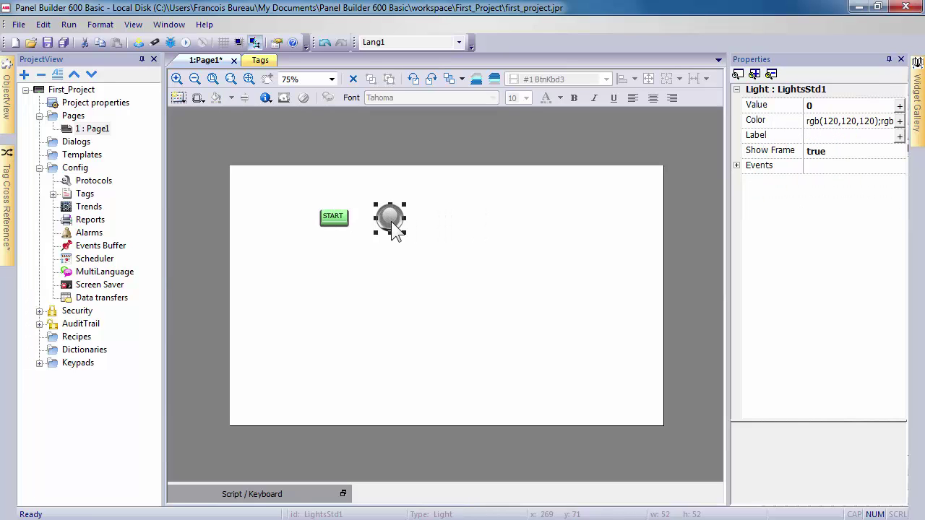
{"action": "left_click", "coordinate": [899, 106]}
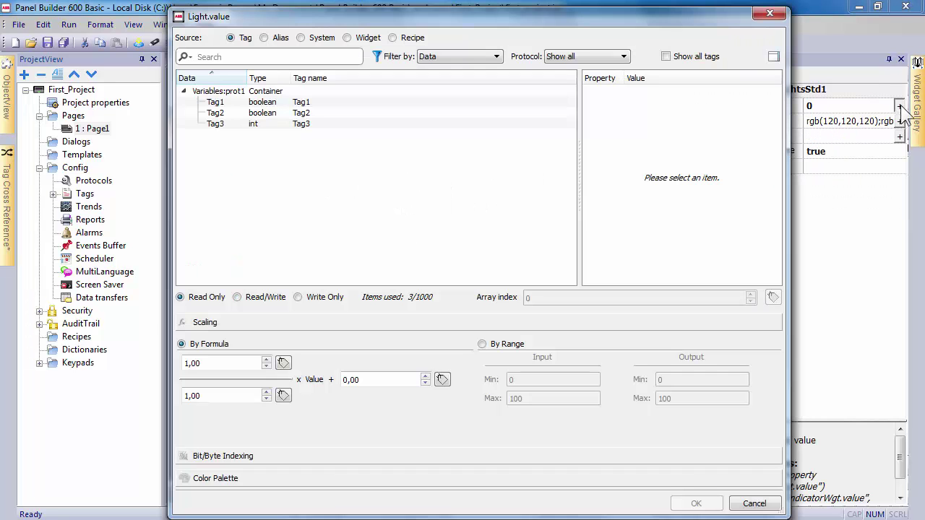
{"action": "left_click", "coordinate": [349, 102]}
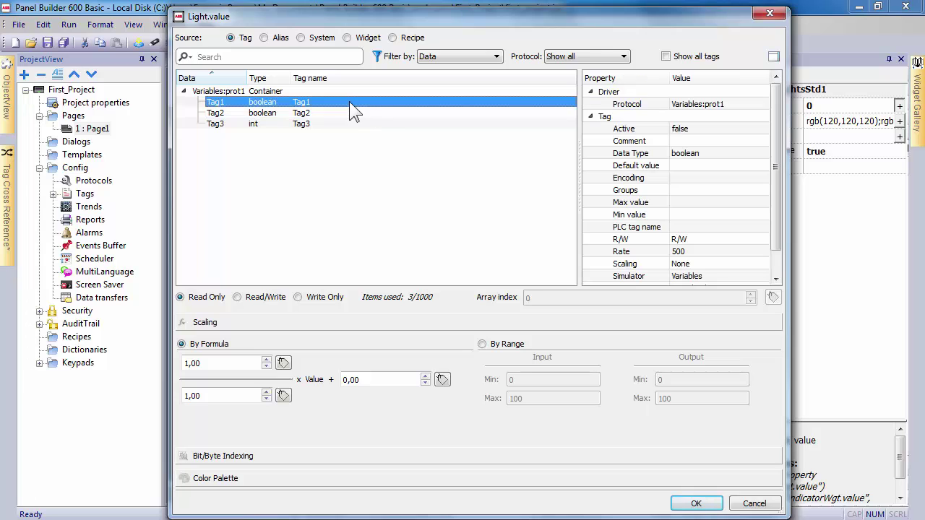
{"action": "left_click", "coordinate": [696, 503]}
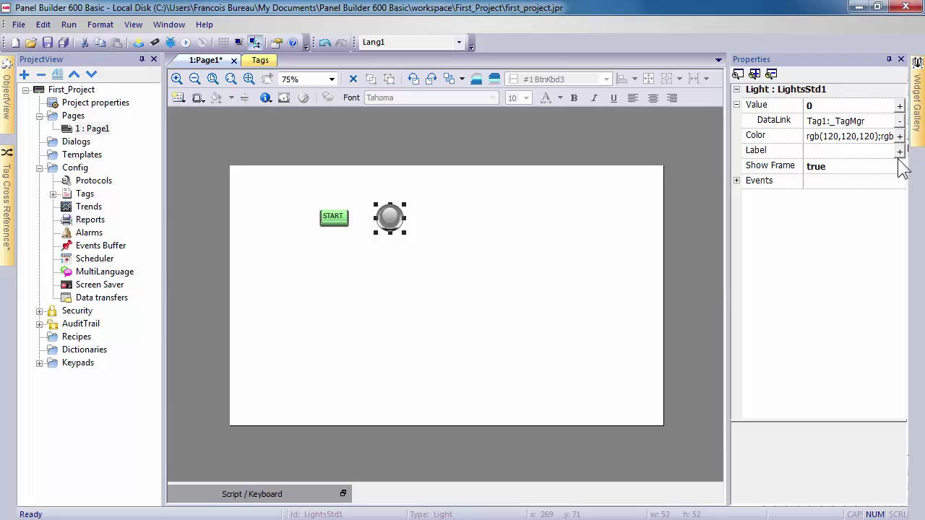
Step: Place a Basic Label below START and change its text to SPEED
{"action": "left_click", "coordinate": [918, 136]}
{"action": "left_click", "coordinate": [845, 75]}
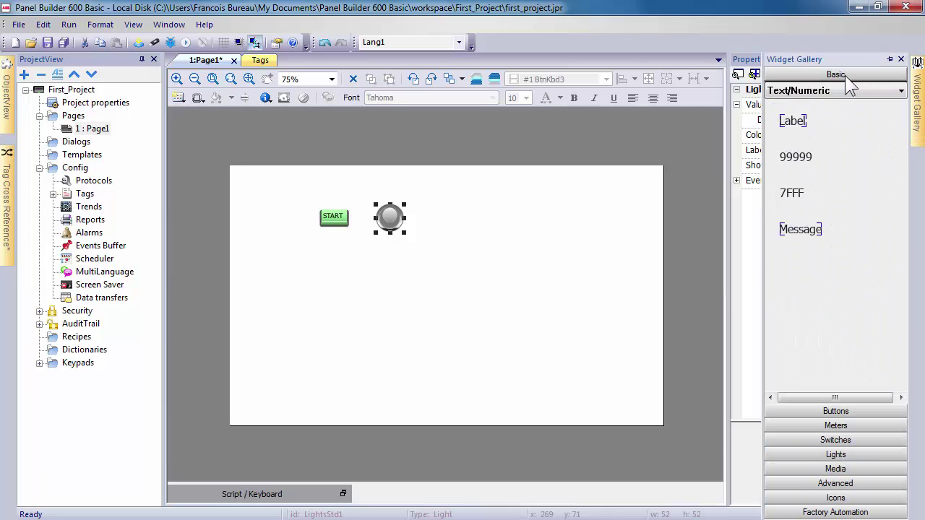
{"action": "left_click_drag", "start_coordinate": [795, 123], "coordinate": [330, 282]}
{"action": "double_click", "coordinate": [332, 278]}
{"action": "left_click_drag", "start_coordinate": [302, 201], "coordinate": [258, 232]}
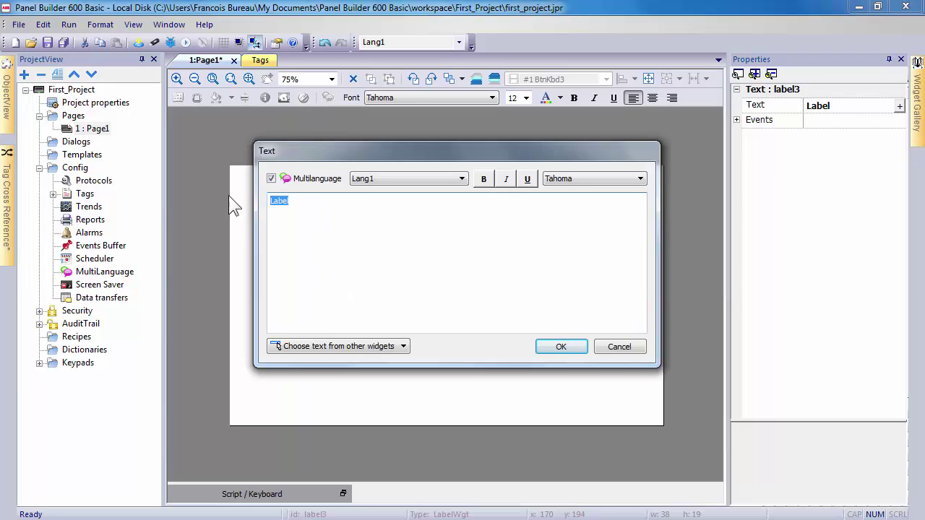
{"action": "type", "text": "SPEED"}
{"action": "left_click", "coordinate": [561, 347]}
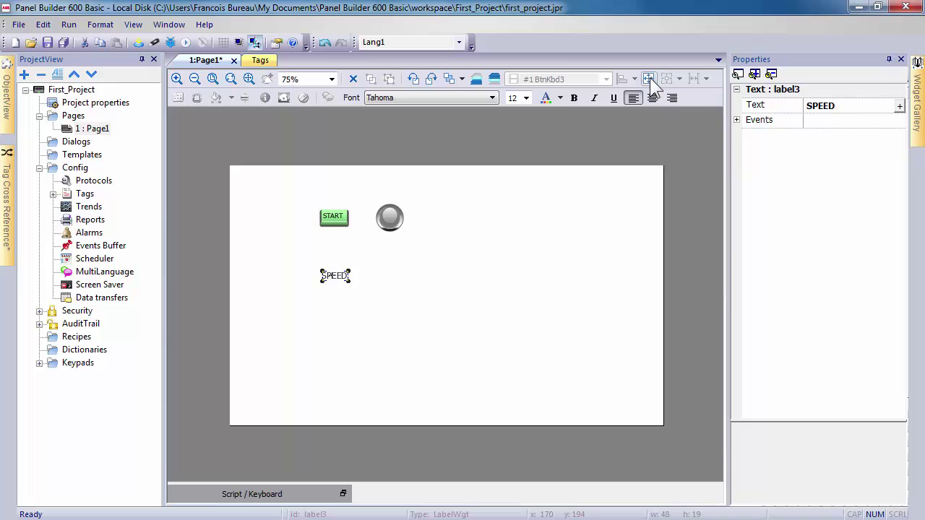
{"action": "left_click", "coordinate": [918, 112]}
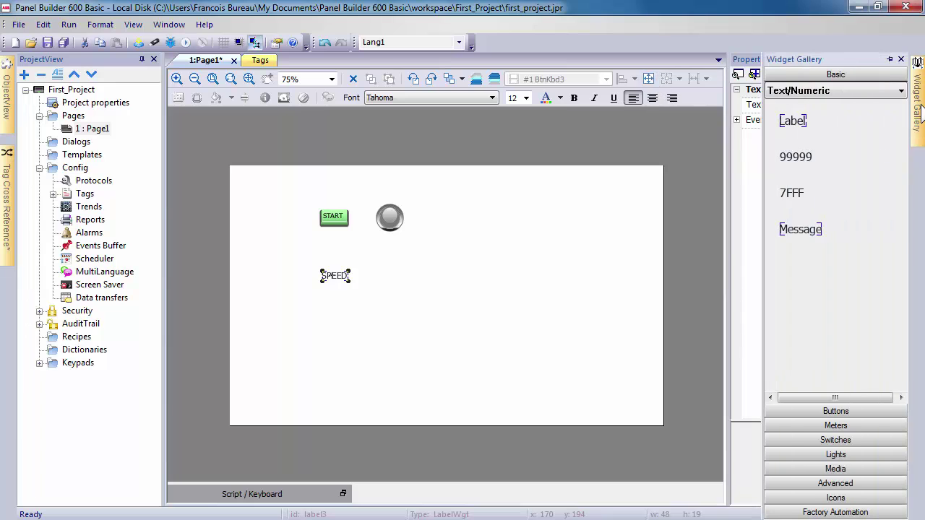
Step: Place a round gauge beside the SPEED label and link its value to Tag3
{"action": "left_click", "coordinate": [857, 426]}
{"action": "left_click_drag", "start_coordinate": [840, 355], "coordinate": [456, 324]}
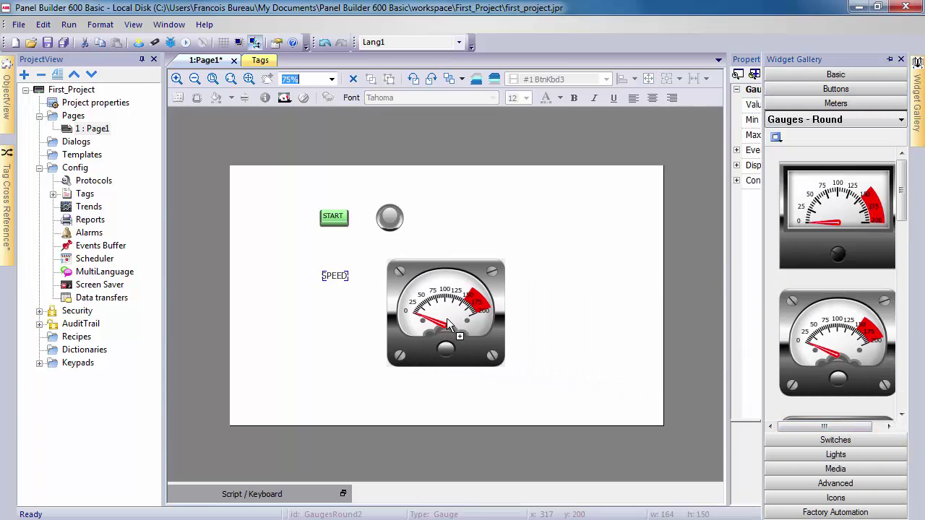
{"action": "left_click", "coordinate": [899, 105]}
{"action": "left_click", "coordinate": [426, 125]}
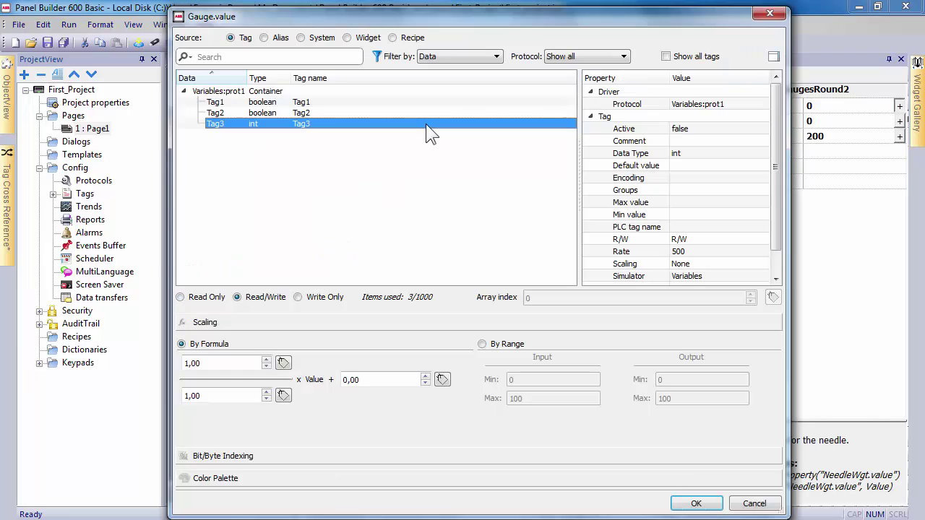
{"action": "left_click", "coordinate": [696, 504]}
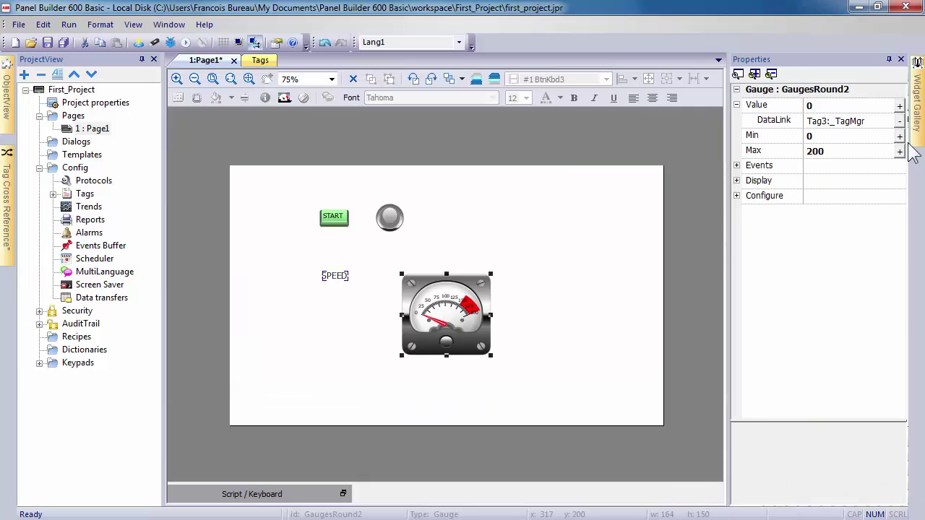
Step: Drag a 99999 numeric field from the Basic widgets above the gauge
{"action": "mouse_move", "coordinate": [922, 119]}
{"action": "left_click", "coordinate": [860, 76]}
{"action": "left_click_drag", "start_coordinate": [800, 159], "coordinate": [461, 262]}
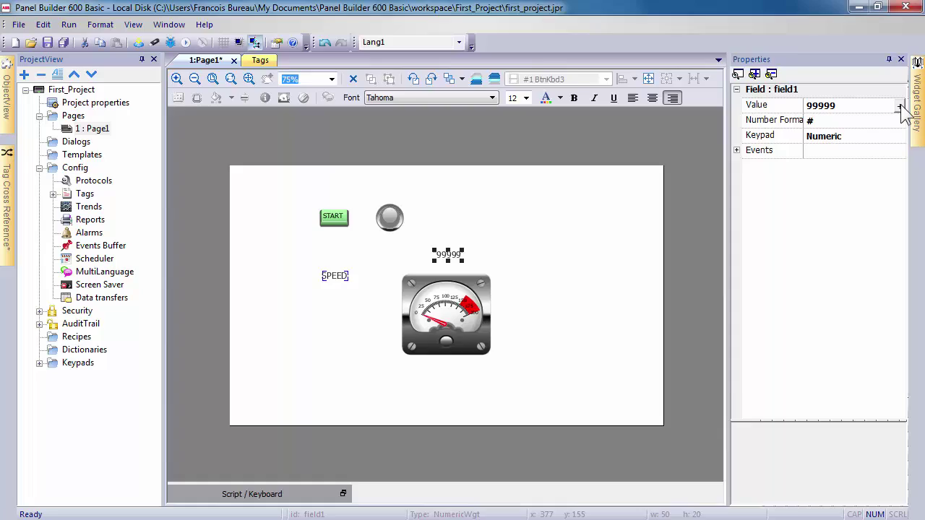
Step: Link the numeric field's value to Tag3 as read-only
{"action": "left_click", "coordinate": [899, 105]}
{"action": "left_click", "coordinate": [362, 124]}
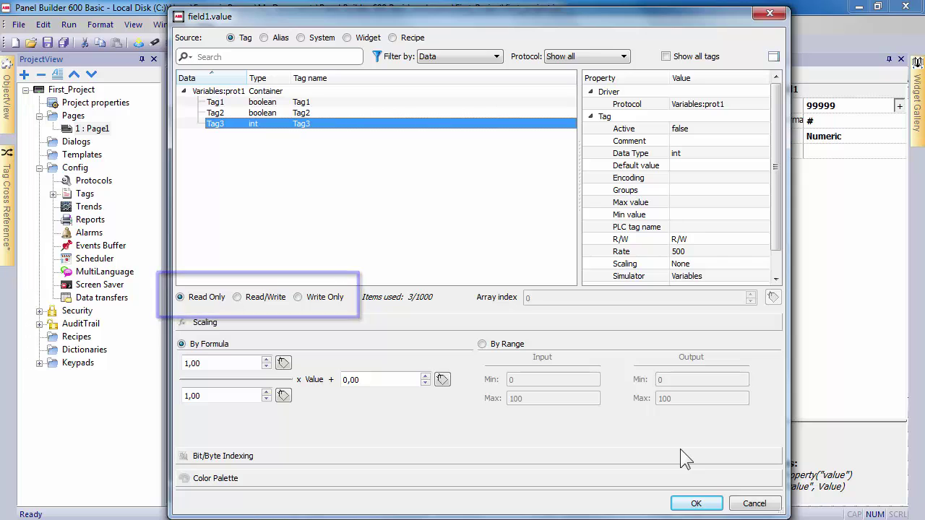
{"action": "left_click", "coordinate": [696, 504]}
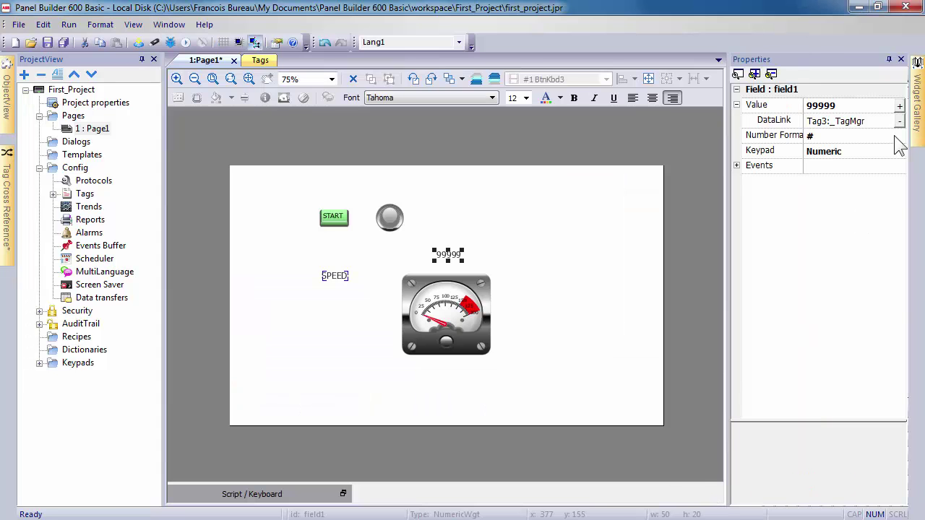
{"action": "left_click", "coordinate": [916, 119]}
Step: Place a vertical slider from the Switches sliders collection left of the gauge
{"action": "left_click", "coordinate": [845, 439]}
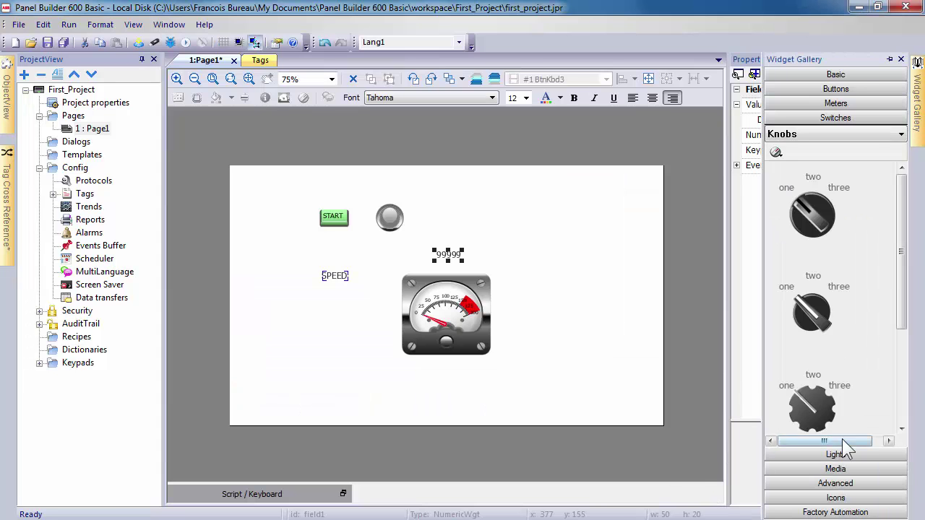
{"action": "left_click", "coordinate": [902, 134]}
{"action": "left_click", "coordinate": [802, 172]}
{"action": "left_click_drag", "start_coordinate": [786, 224], "coordinate": [386, 316]}
Step: Set the slider's maximum value to 200 and link its value to Tag3
{"action": "left_click", "coordinate": [867, 136]}
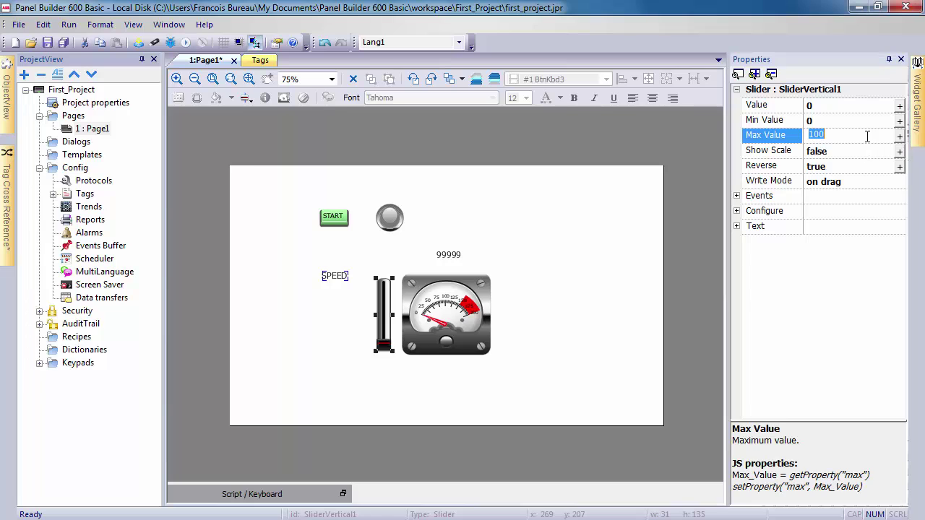
{"action": "type", "text": "200"}
{"action": "left_click", "coordinate": [899, 106]}
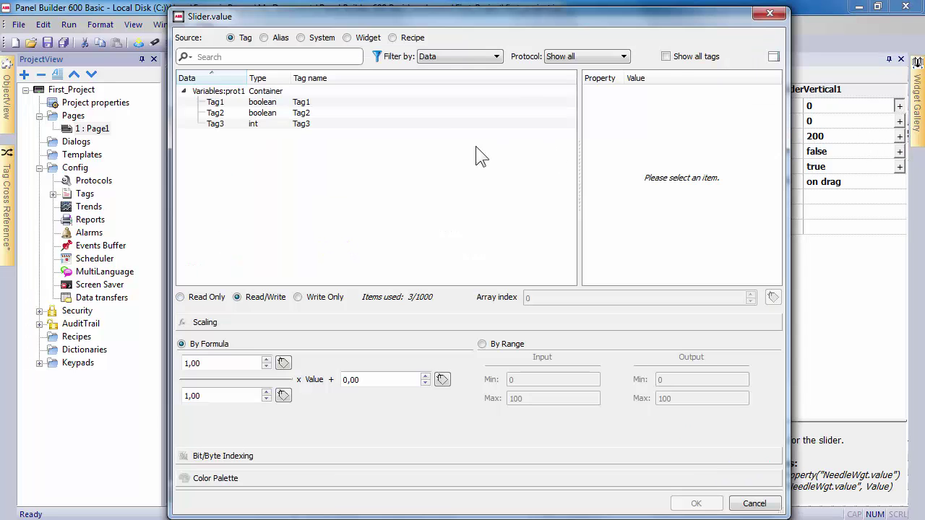
{"action": "left_click", "coordinate": [423, 123]}
{"action": "left_click", "coordinate": [715, 509]}
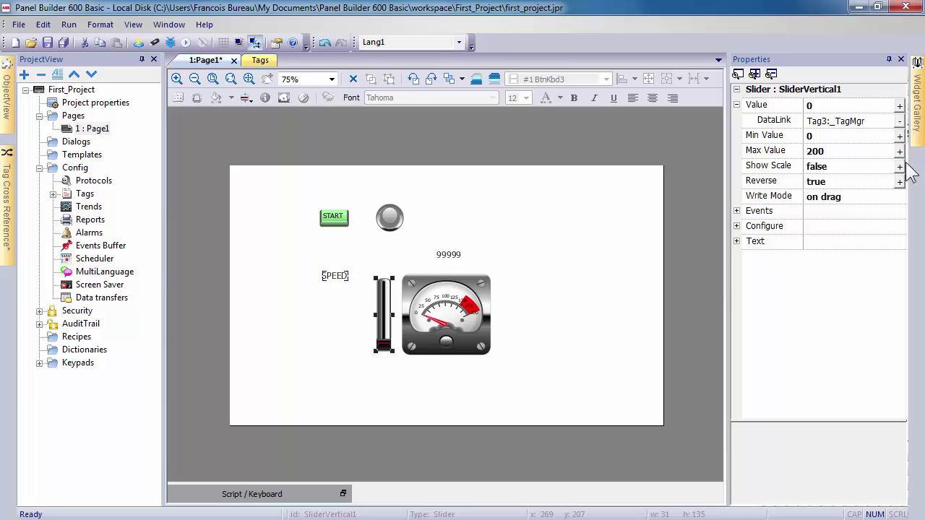
{"action": "mouse_move", "coordinate": [920, 132]}
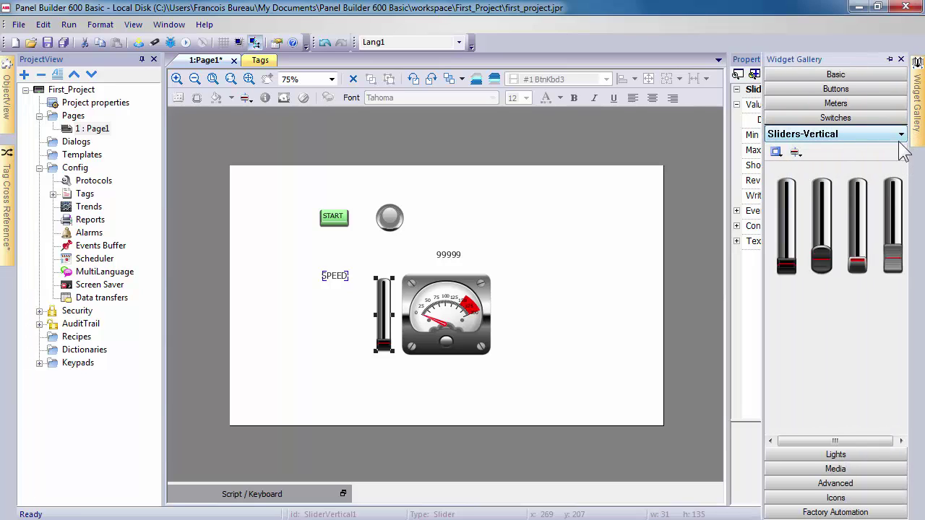
Step: Place a standard horizontal bargraph from the Meters widgets below the gauge
{"action": "left_click", "coordinate": [897, 105]}
{"action": "left_click", "coordinate": [901, 120]}
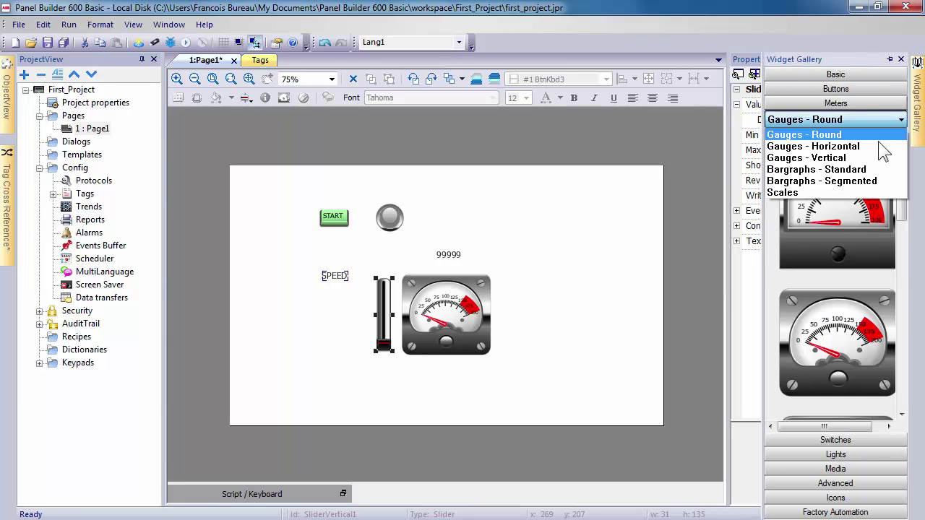
{"action": "left_click", "coordinate": [817, 169]}
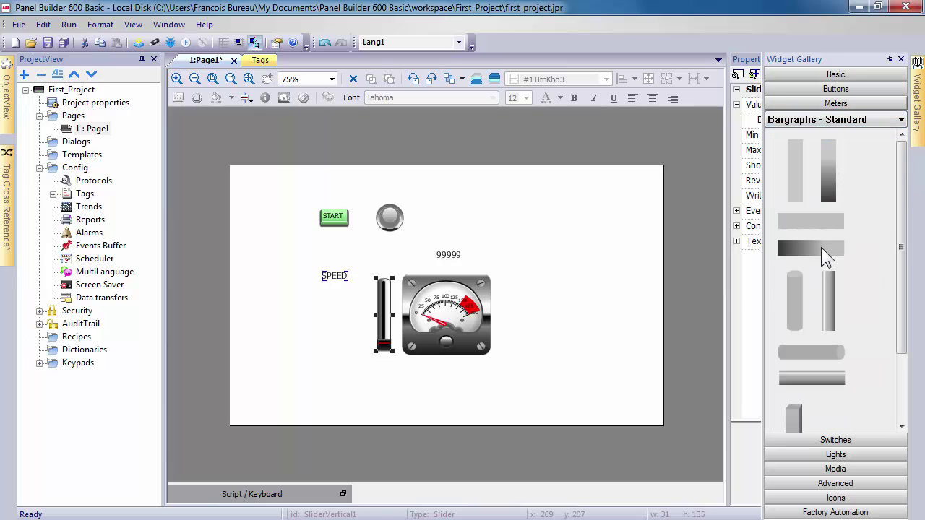
{"action": "left_click_drag", "start_coordinate": [821, 248], "coordinate": [433, 389]}
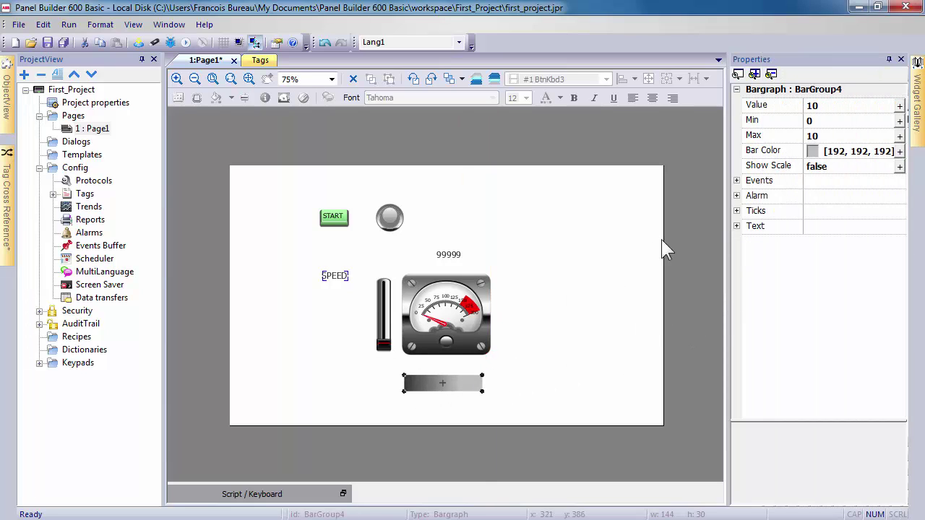
Step: Make the bargraph blue with maximum 200 and link its value to Tag3
{"action": "left_click", "coordinate": [899, 152]}
{"action": "left_click", "coordinate": [888, 207]}
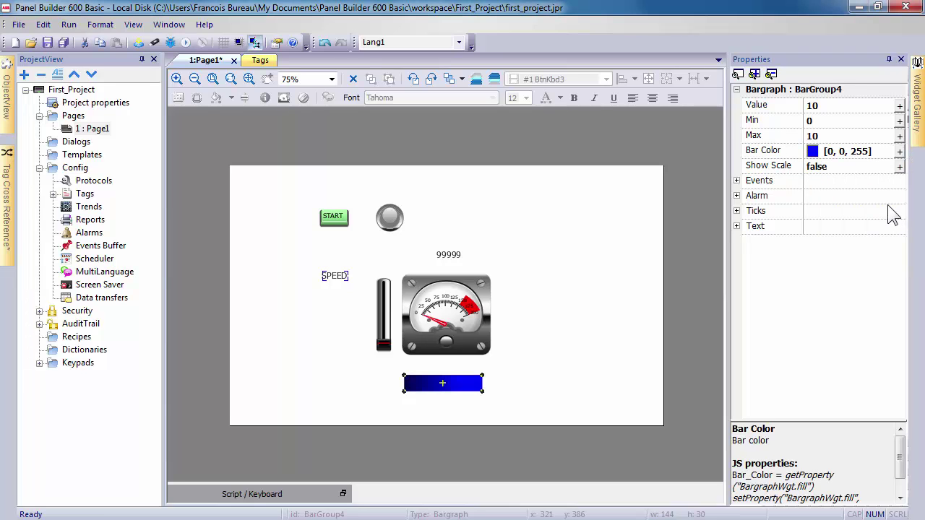
{"action": "left_click", "coordinate": [856, 136]}
{"action": "type", "text": "20"}
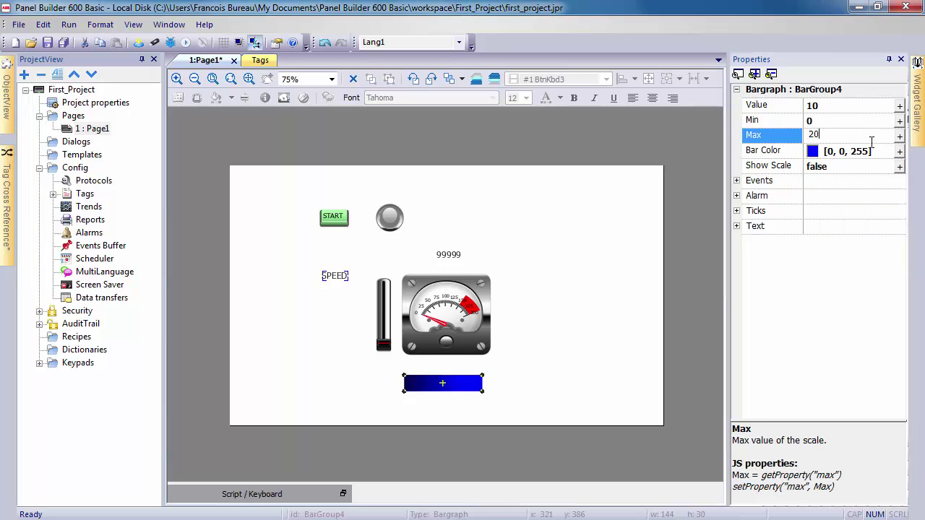
{"action": "type", "text": "0"}
{"action": "left_click", "coordinate": [900, 106]}
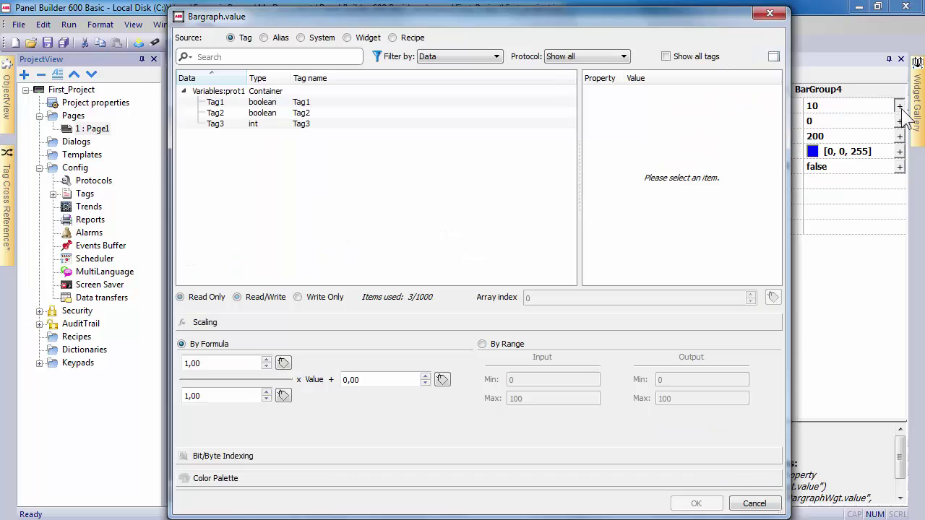
{"action": "left_click", "coordinate": [303, 125]}
{"action": "left_click", "coordinate": [696, 503]}
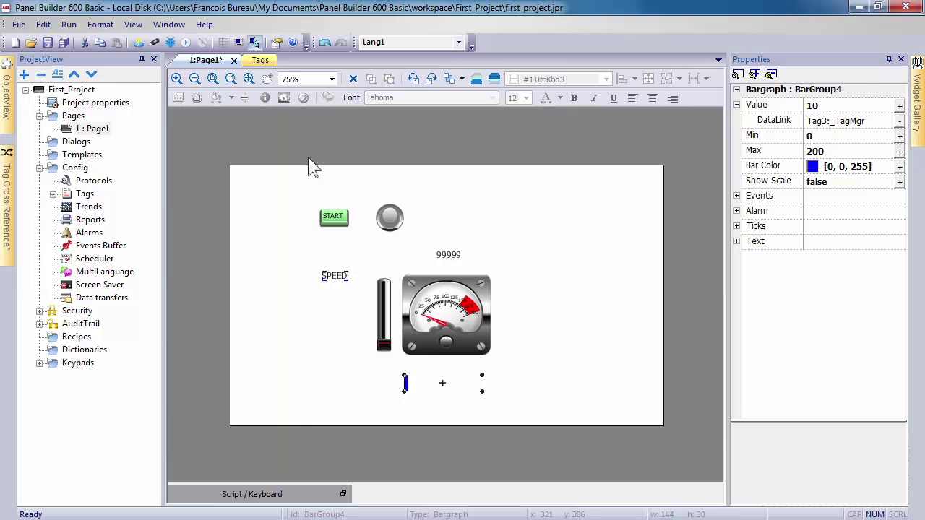
Step: Save First_Project and launch it in the HMISimulator
{"action": "left_click", "coordinate": [186, 43]}
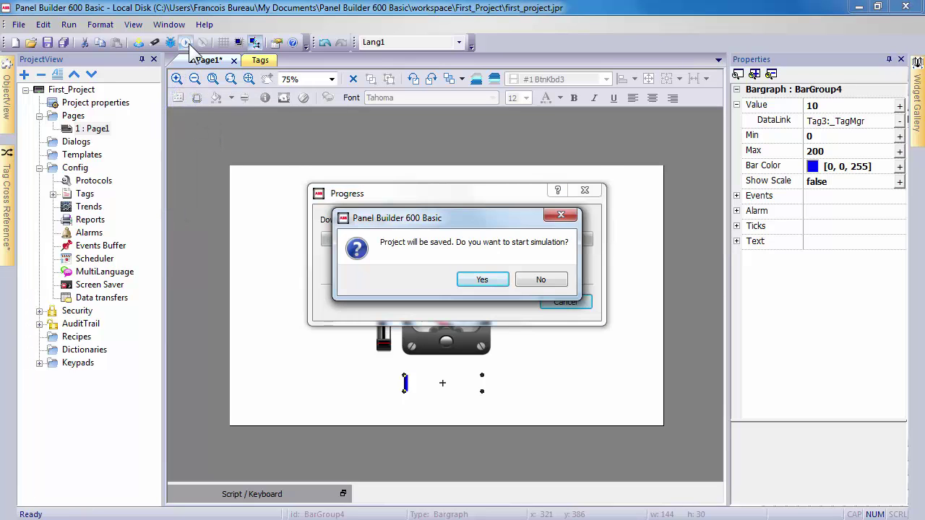
{"action": "left_click", "coordinate": [498, 282]}
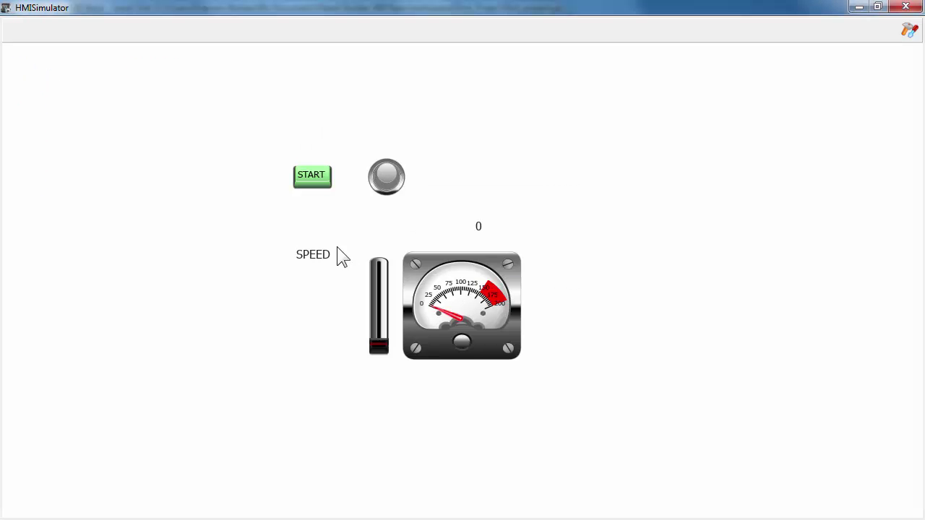
Step: Press START to light the lamp, then raise the slider to push Tag3 to 190
{"action": "left_click", "coordinate": [310, 178]}
{"action": "left_click", "coordinate": [312, 178]}
{"action": "left_click_drag", "start_coordinate": [379, 346], "coordinate": [383, 260]}
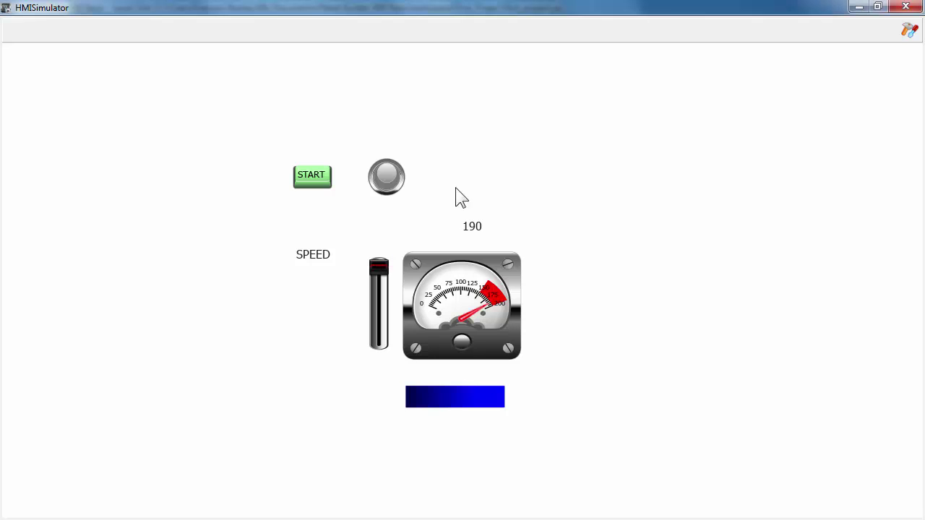
{"action": "left_click", "coordinate": [905, 8]}
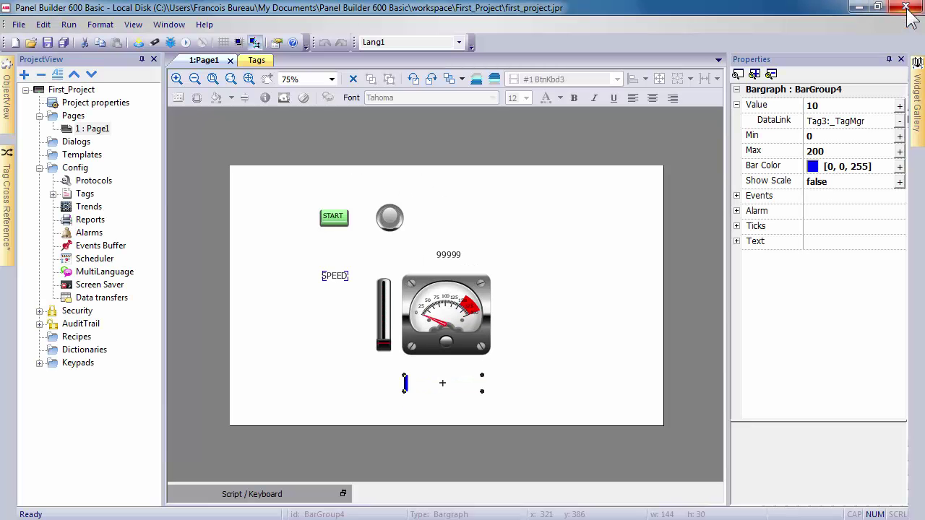